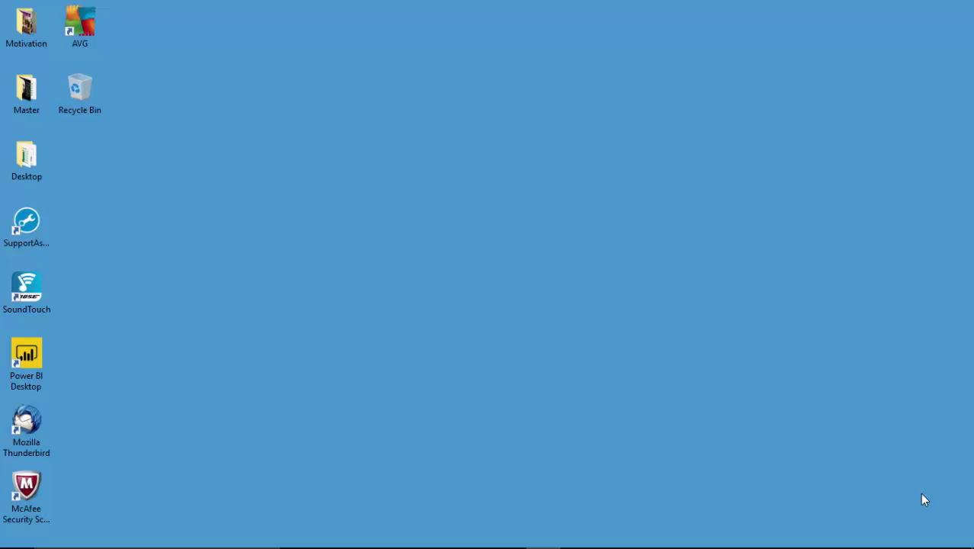
# - Review the Wikipedia countries-by-GDP list and the Census.gov 2015 State Government Tax Collections page in Chrome
pyautogui.moveTo(442, 536)
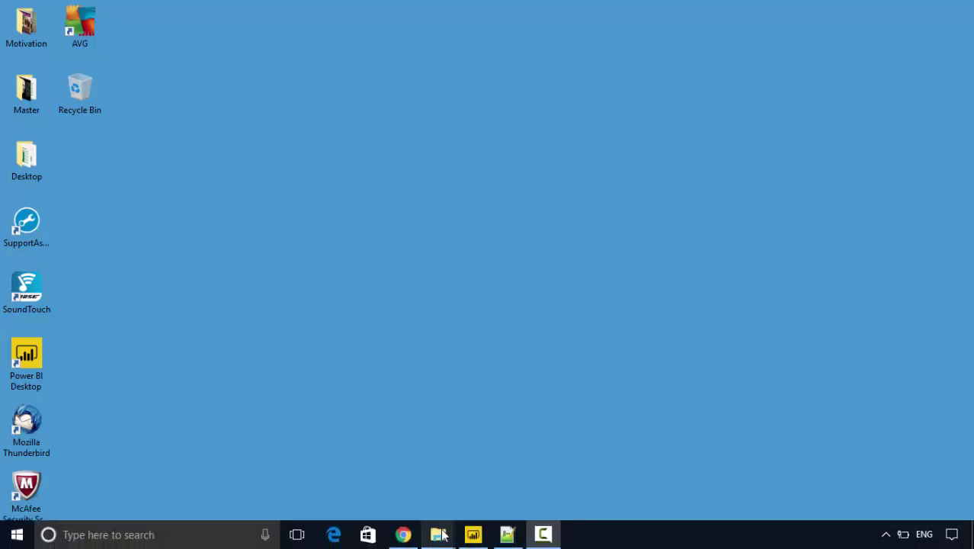
pyautogui.click(408, 535)
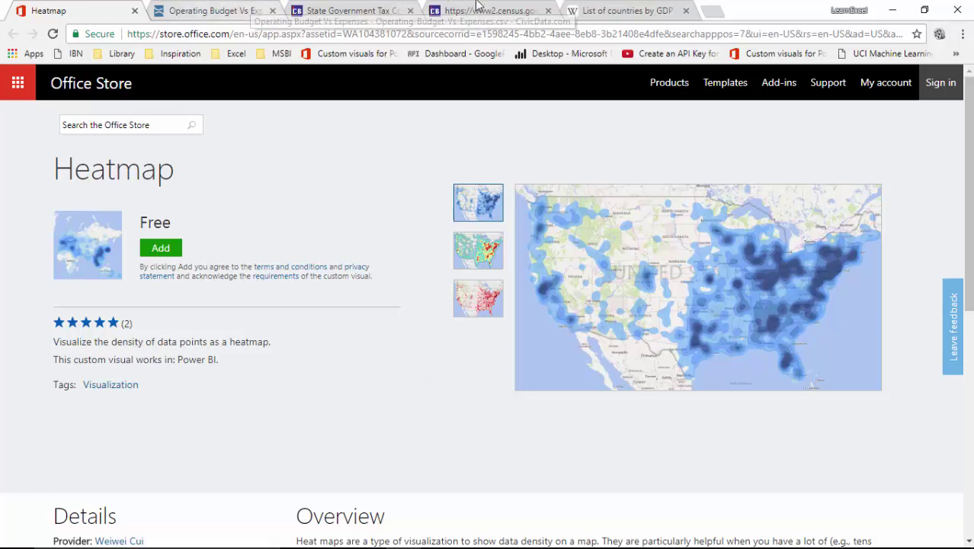
pyautogui.click(608, 9)
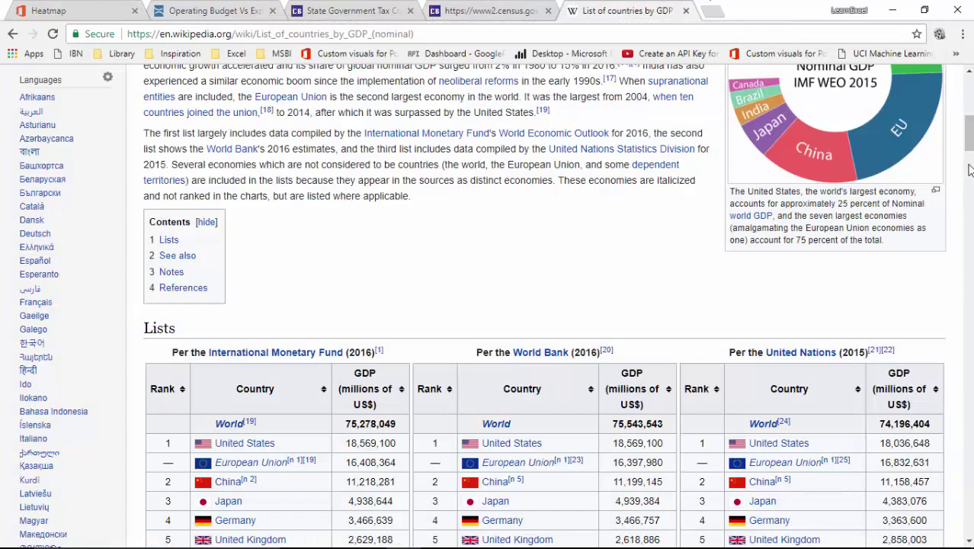
pyautogui.moveTo(968, 131); pyautogui.dragTo(967, 134)
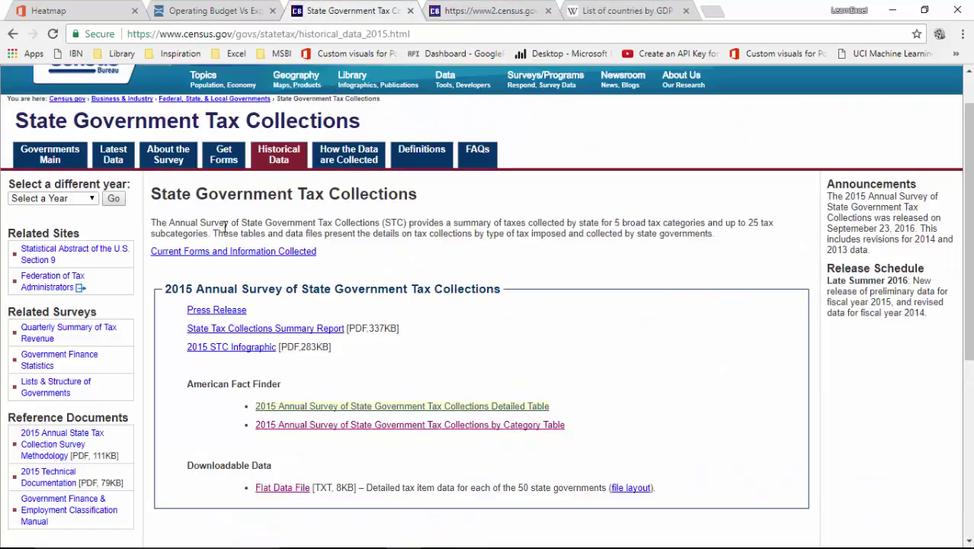
pyautogui.moveTo(224, 222); pyautogui.dragTo(404, 223)
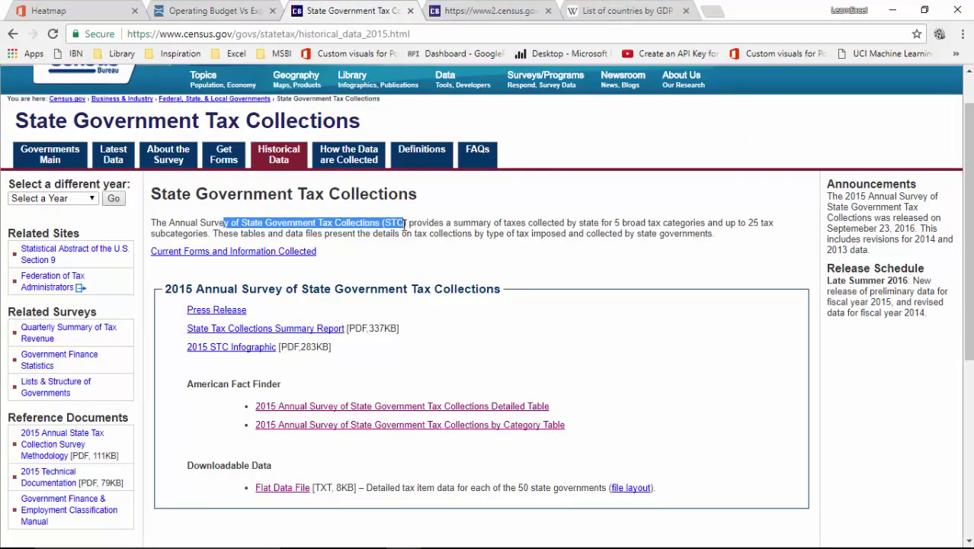
# - Minimize Chrome, restore the Power BI HeatMap report, and show Page 2's Value by State map
pyautogui.click(895, 7)
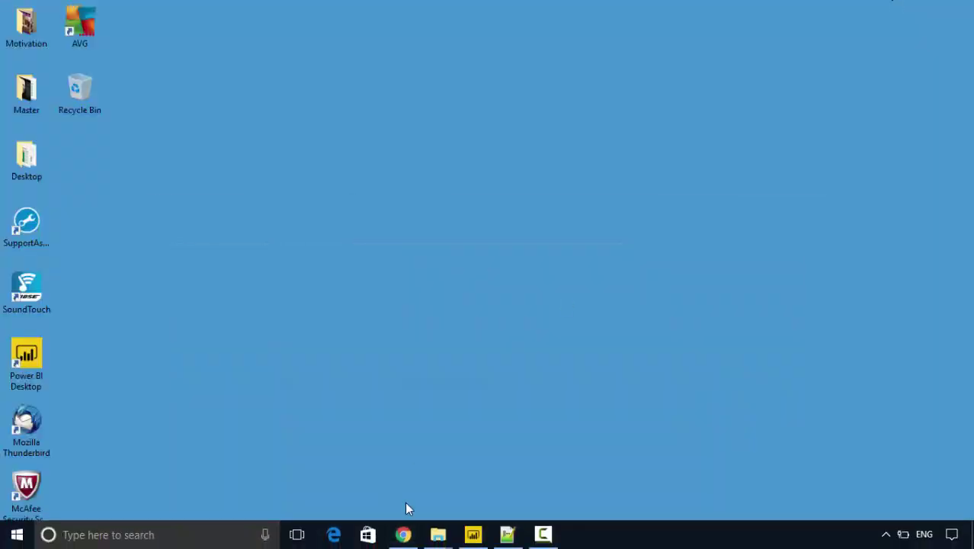
pyautogui.click(473, 535)
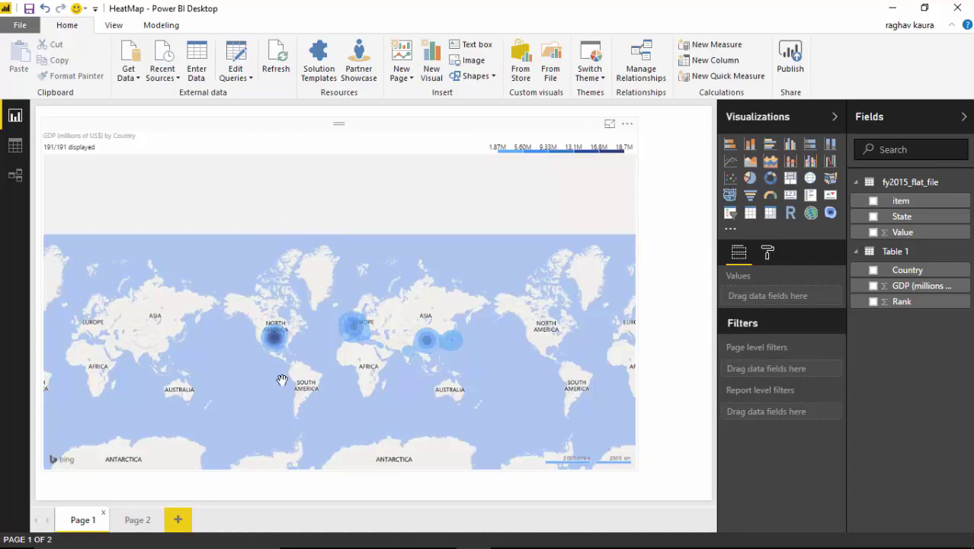
pyautogui.click(133, 523)
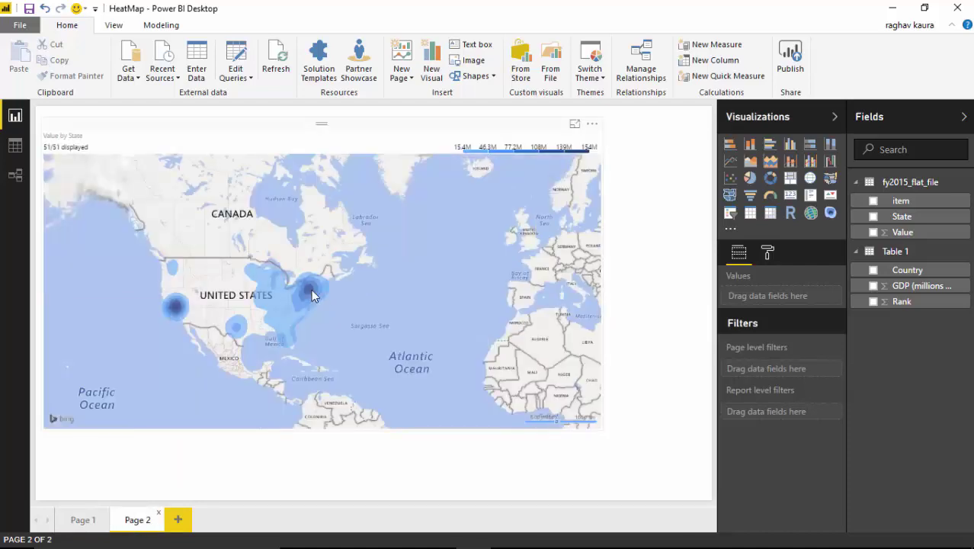
# - Add Page 3 with an enlarged Heatmap of GDP by Country, panned so the Americas sit left
pyautogui.click(177, 518)
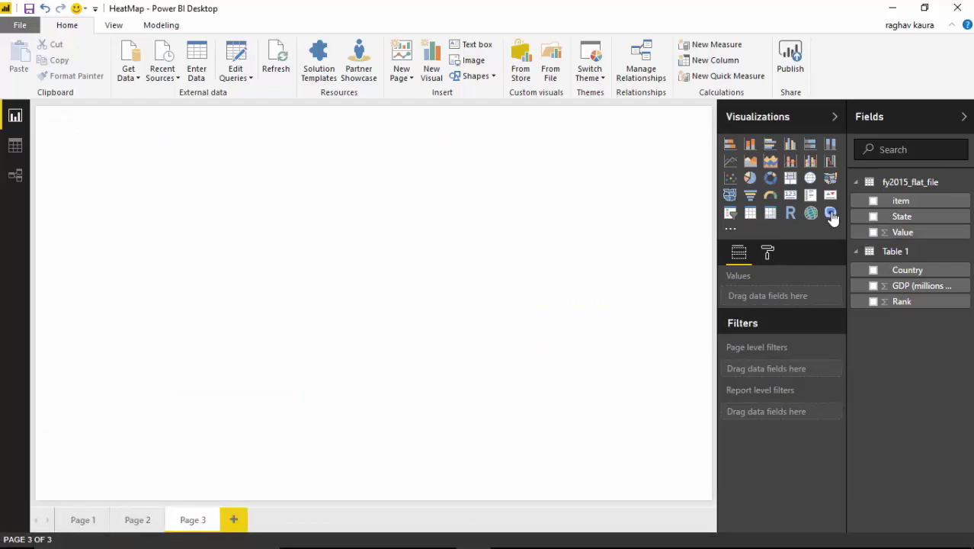
pyautogui.click(830, 214)
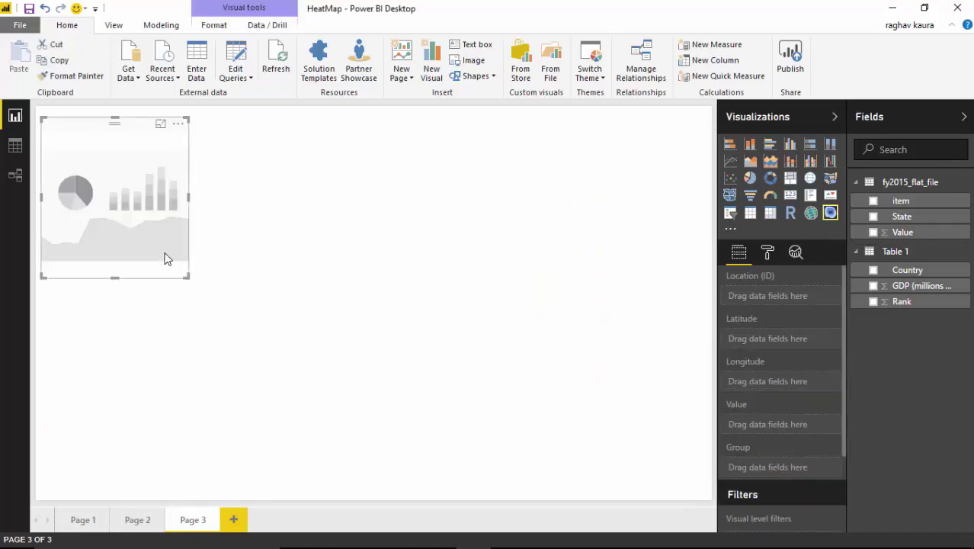
pyautogui.moveTo(375, 339); pyautogui.dragTo(644, 422)
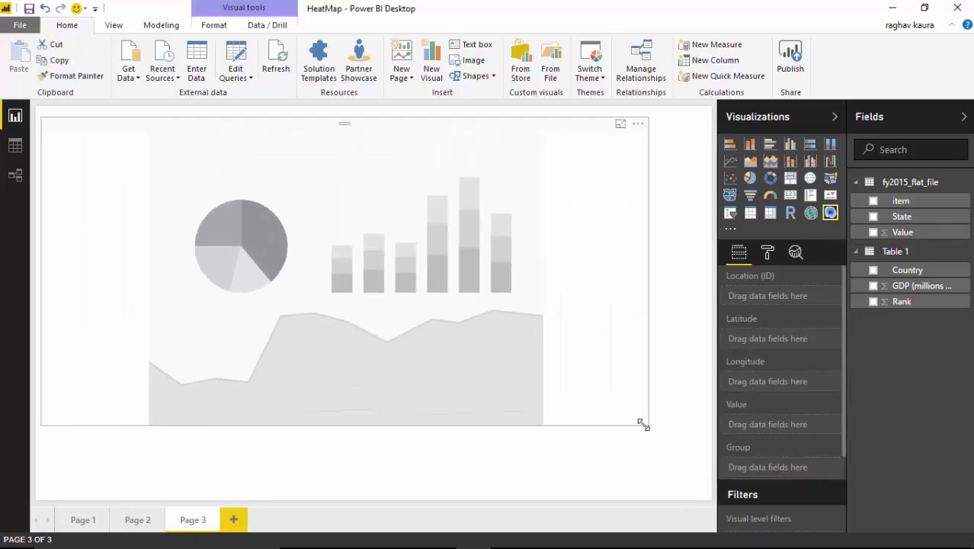
pyautogui.click(856, 185)
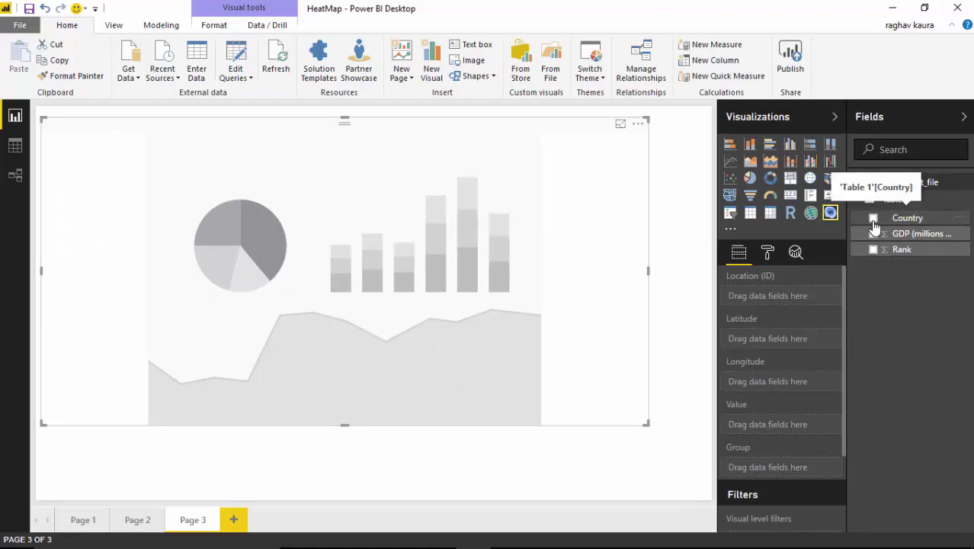
pyautogui.click(874, 218)
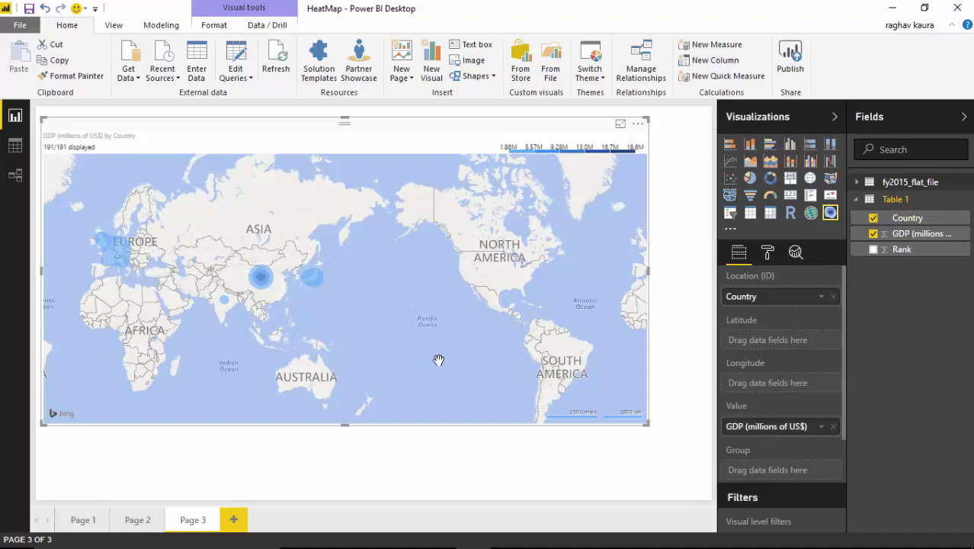
pyautogui.moveTo(439, 360); pyautogui.dragTo(467, 390)
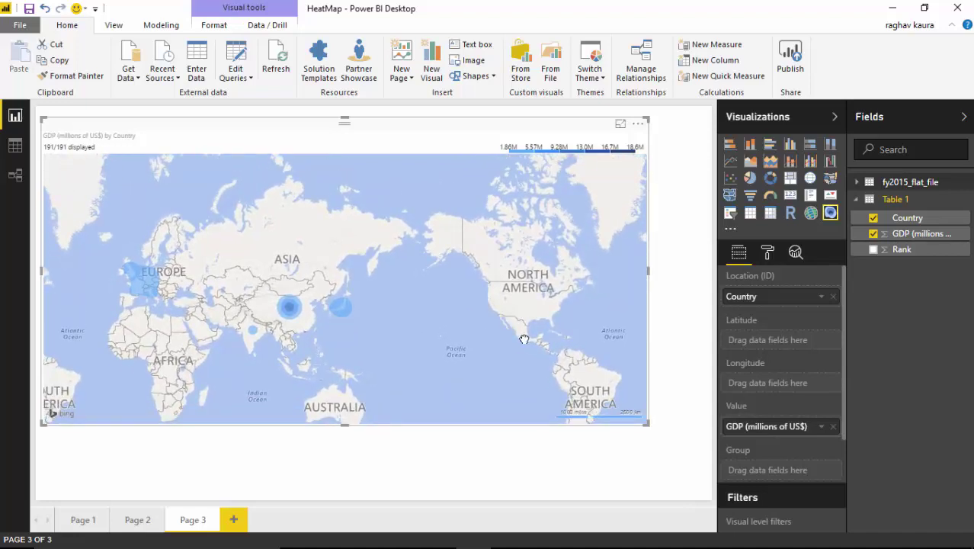
pyautogui.moveTo(524, 343); pyautogui.dragTo(479, 276)
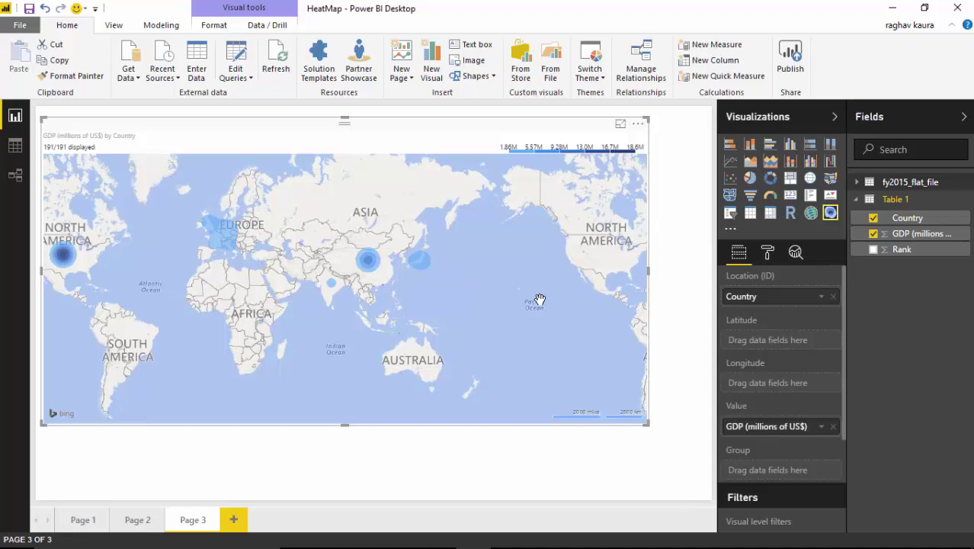
pyautogui.moveTo(537, 300); pyautogui.dragTo(596, 326)
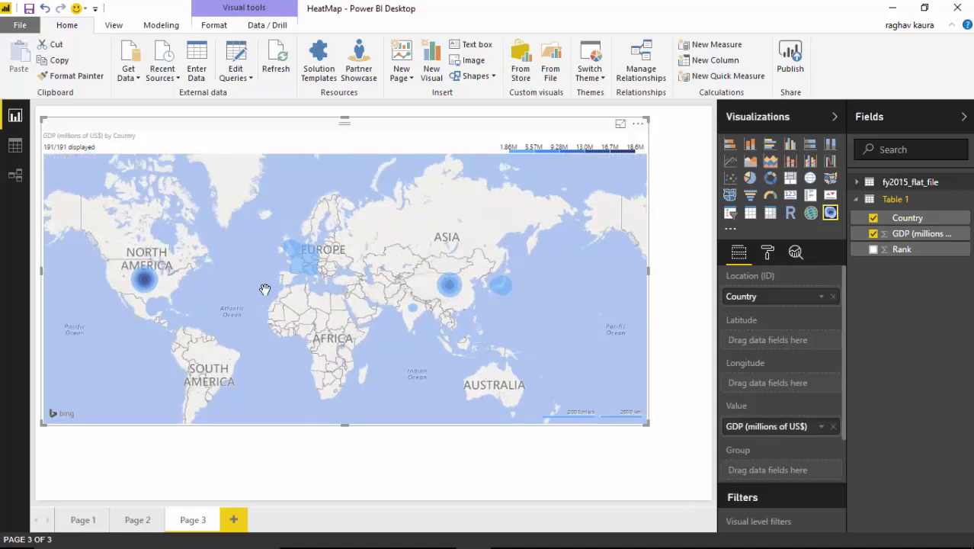
# - Change the GDP map's Renderer type from Contour to Heat
pyautogui.click(768, 253)
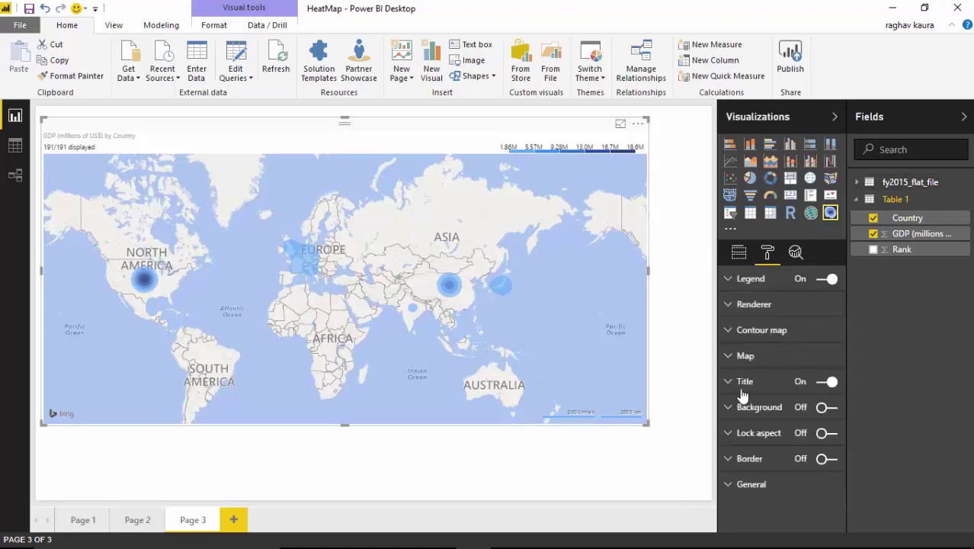
pyautogui.click(729, 309)
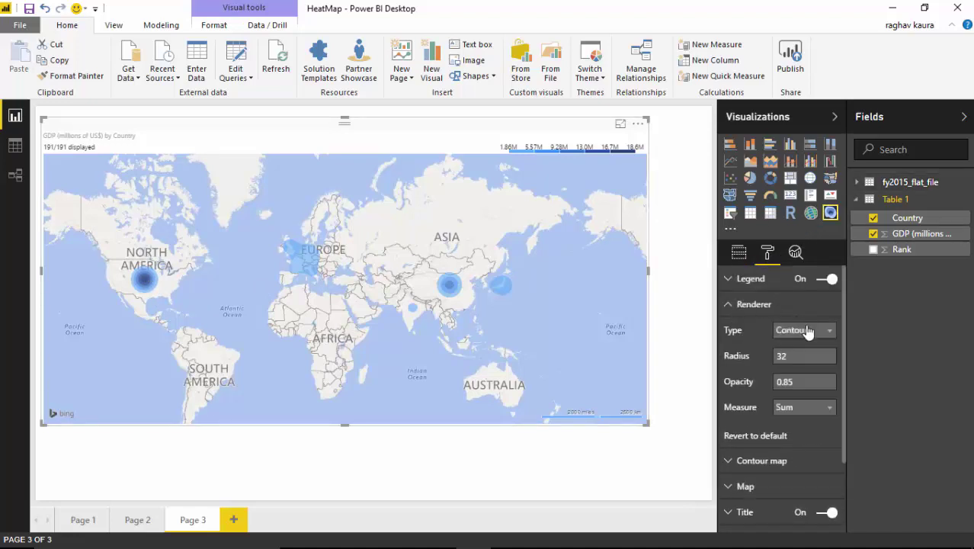
pyautogui.click(829, 332)
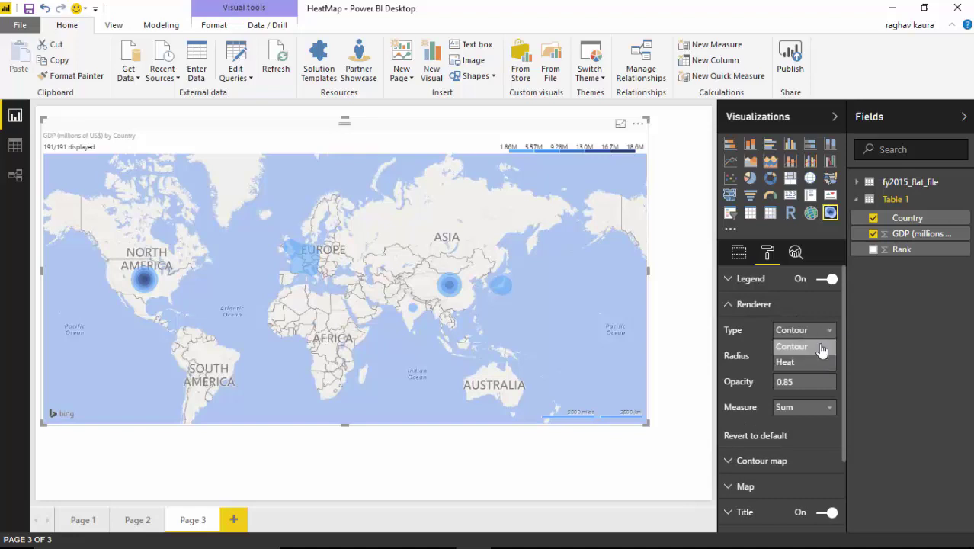
pyautogui.click(797, 366)
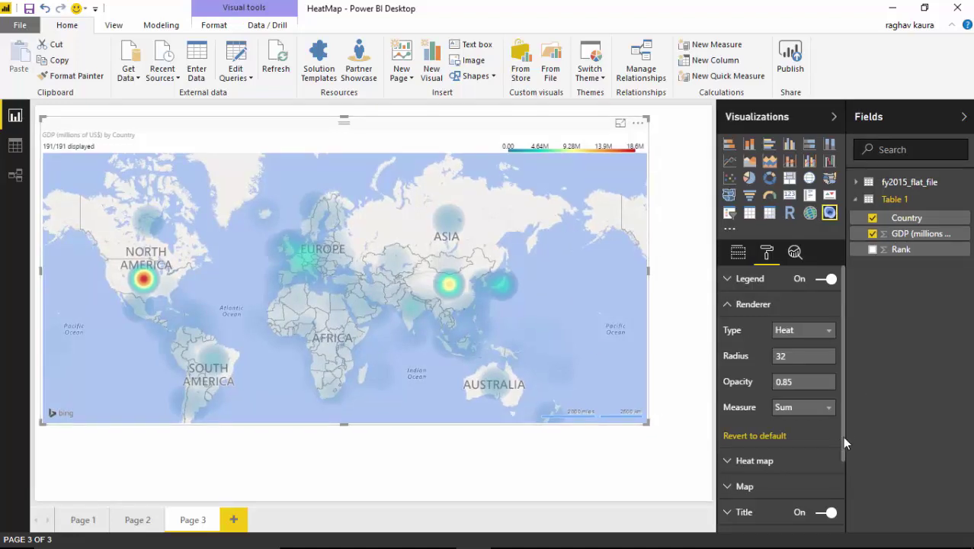
# - Set the GDP heat map's Level 1 colour to a deeper red from Recent colors
pyautogui.moveTo(840, 427); pyautogui.dragTo(841, 484)
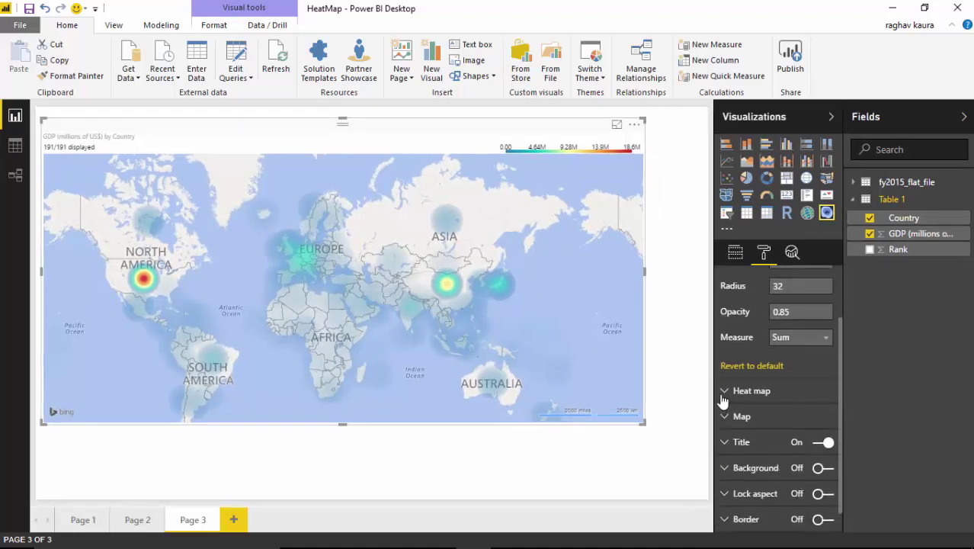
pyautogui.click(724, 391)
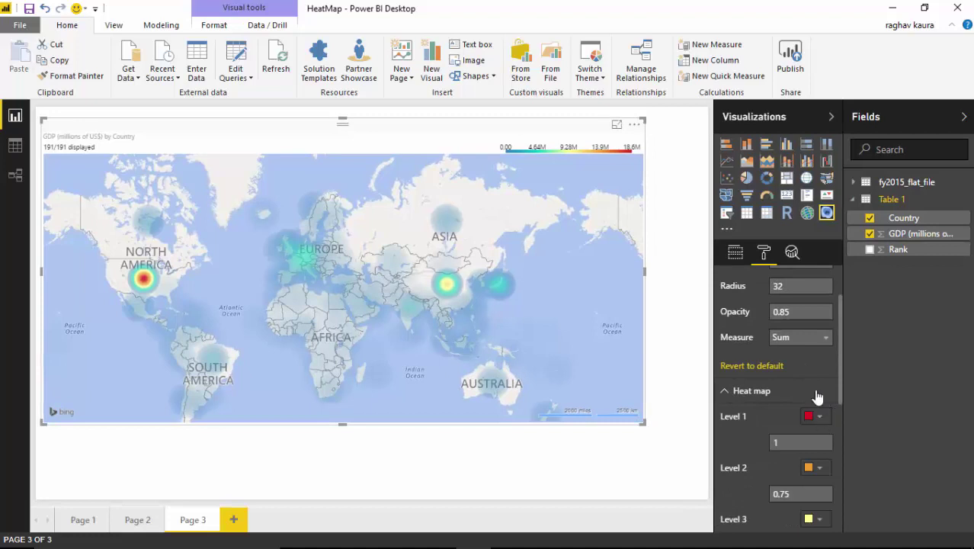
pyautogui.moveTo(838, 379); pyautogui.dragTo(840, 397)
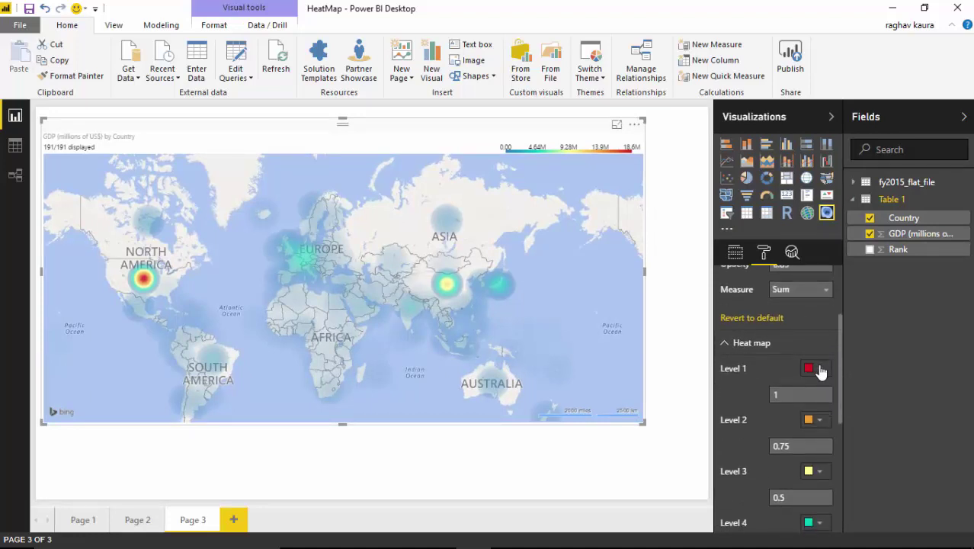
pyautogui.click(821, 370)
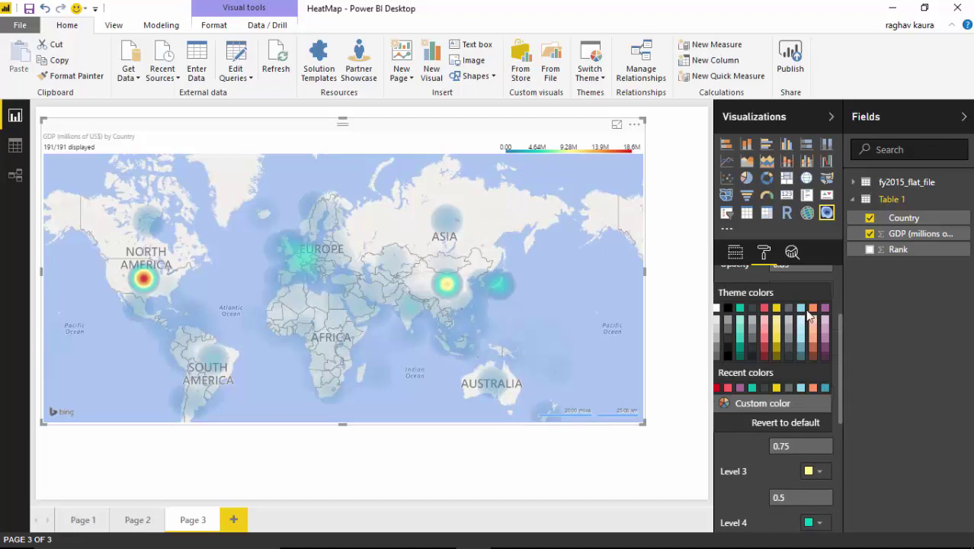
pyautogui.click(728, 390)
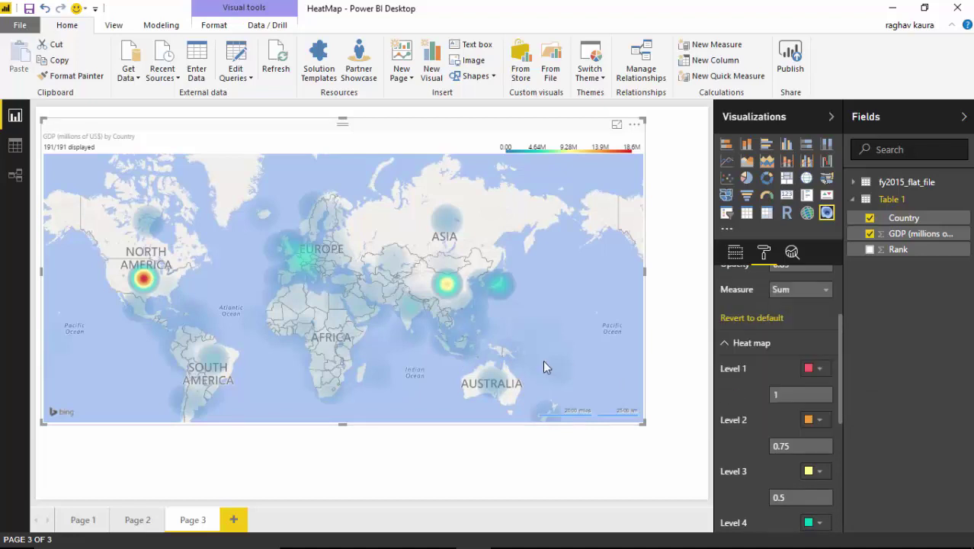
pyautogui.click(820, 368)
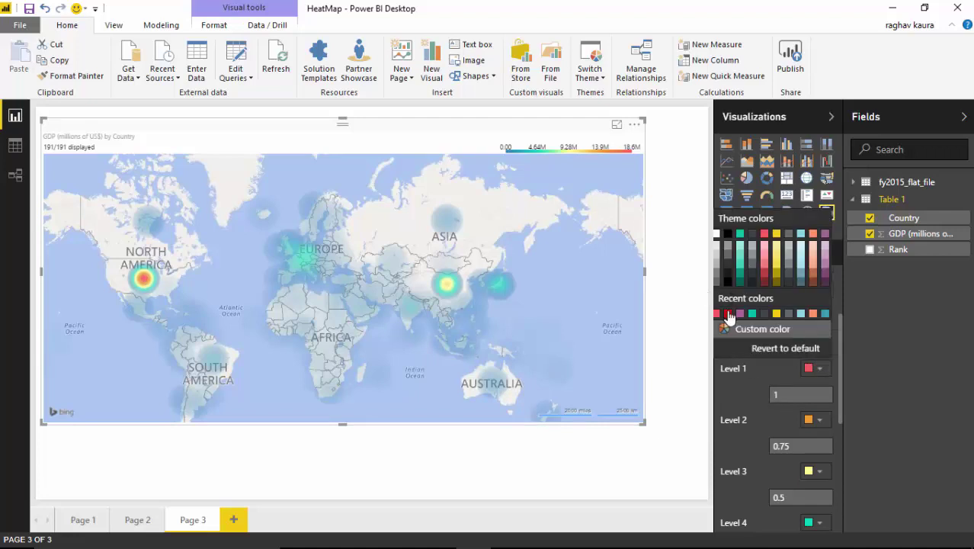
pyautogui.click(729, 314)
# - Switch the GDP map's Renderer type back to Contour
pyautogui.click(678, 356)
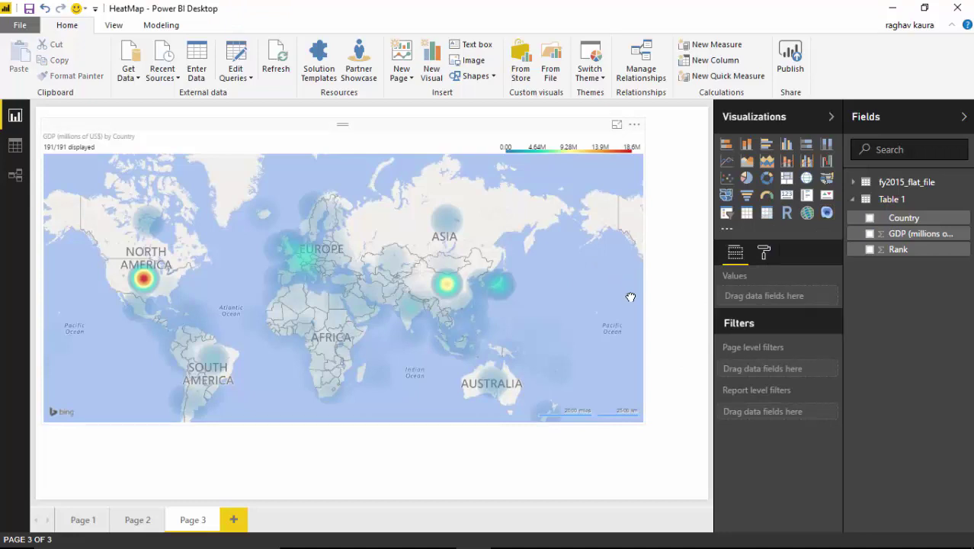
pyautogui.click(630, 297)
pyautogui.click(765, 259)
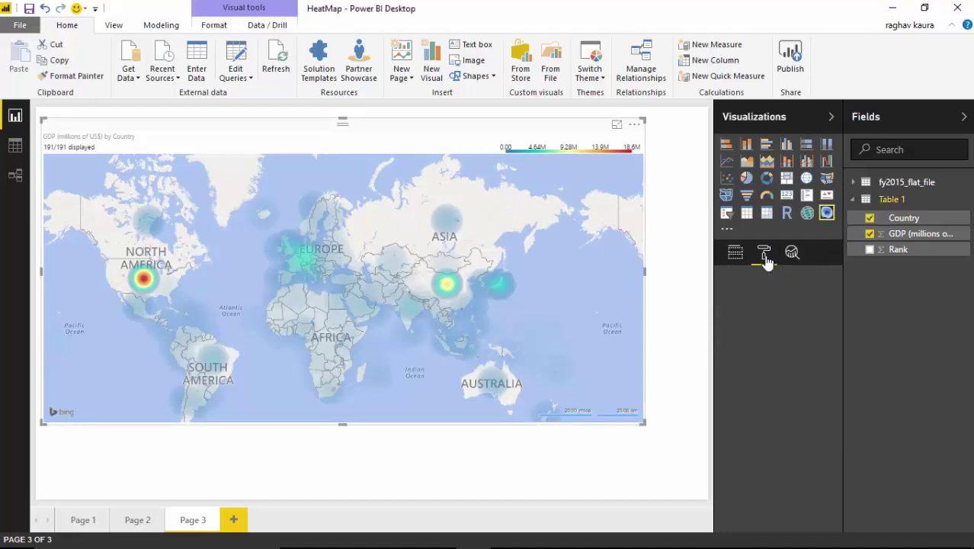
pyautogui.click(727, 305)
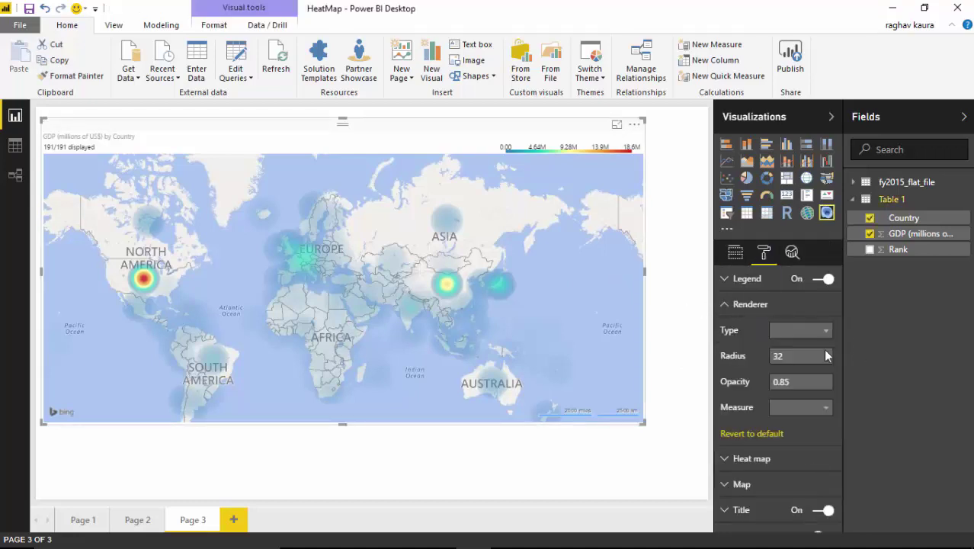
pyautogui.click(823, 330)
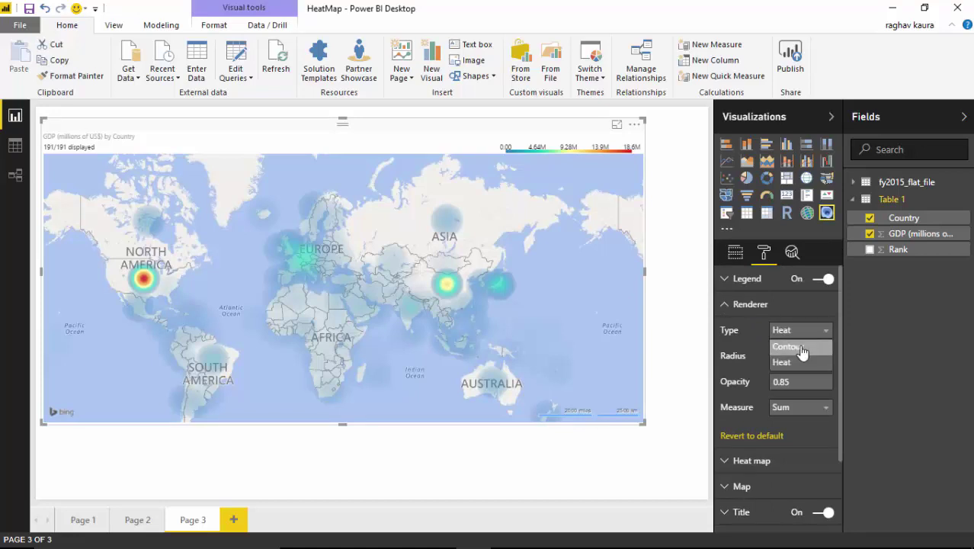
pyautogui.click(787, 347)
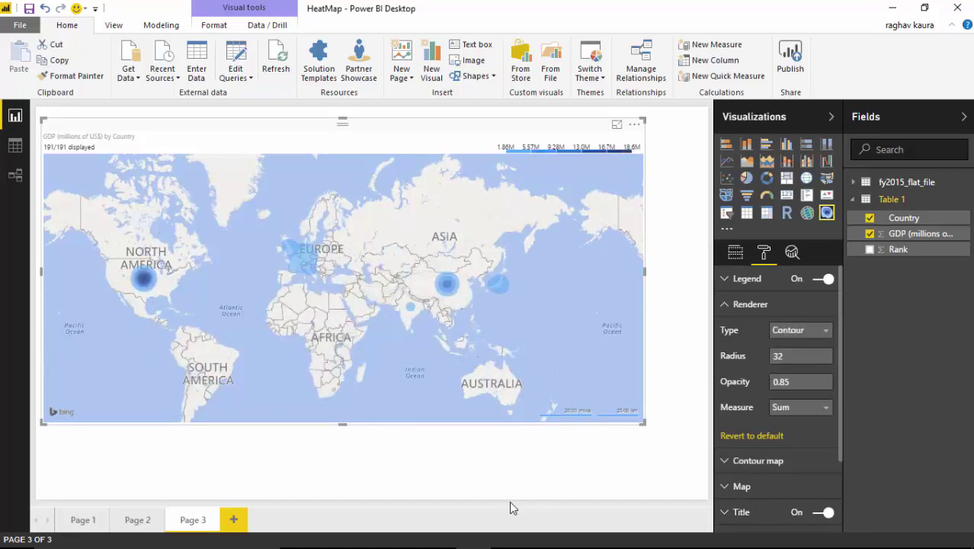
# - Add Page 4 with an enlarged Heatmap using State and Value from fy2015_flat_file
pyautogui.click(238, 519)
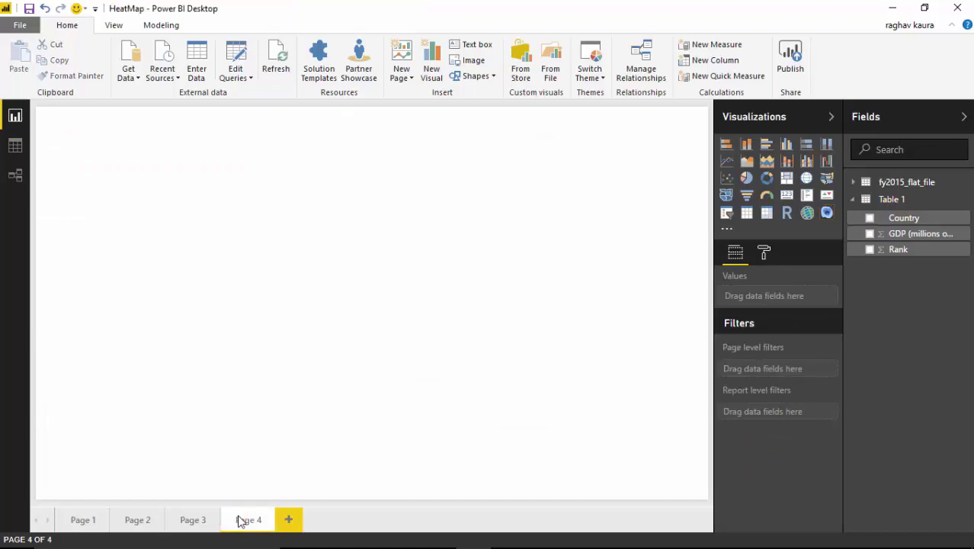
pyautogui.click(827, 214)
pyautogui.moveTo(184, 271); pyautogui.dragTo(581, 434)
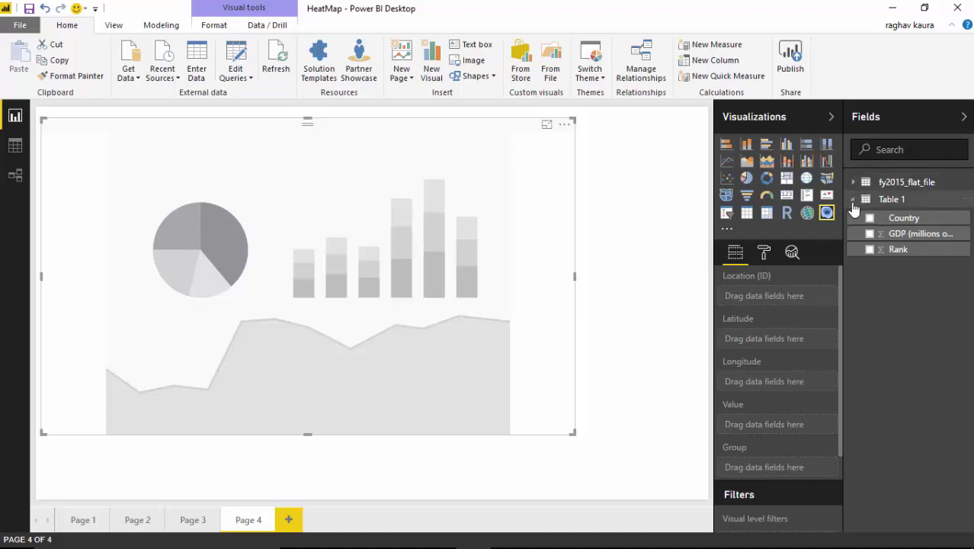
pyautogui.click(853, 200)
pyautogui.click(853, 182)
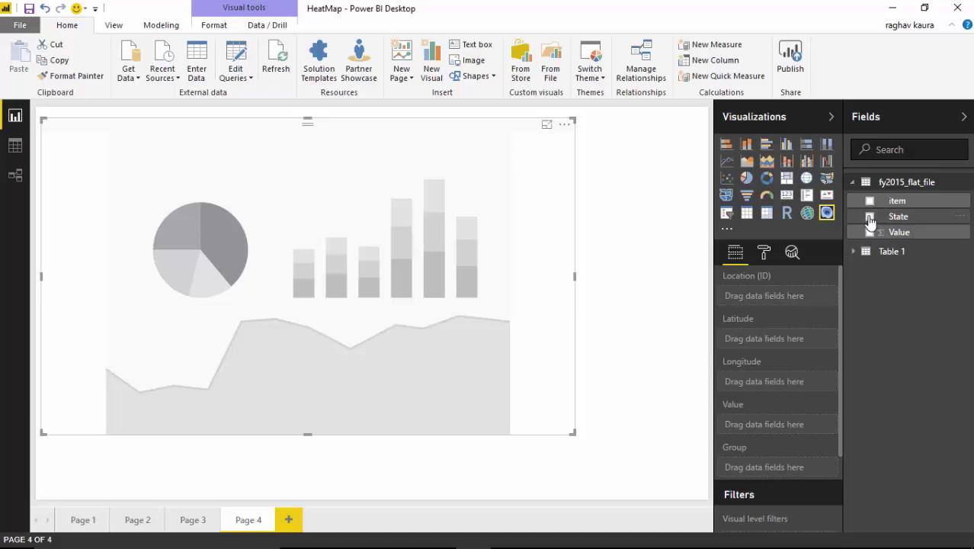
pyautogui.click(869, 217)
pyautogui.click(869, 233)
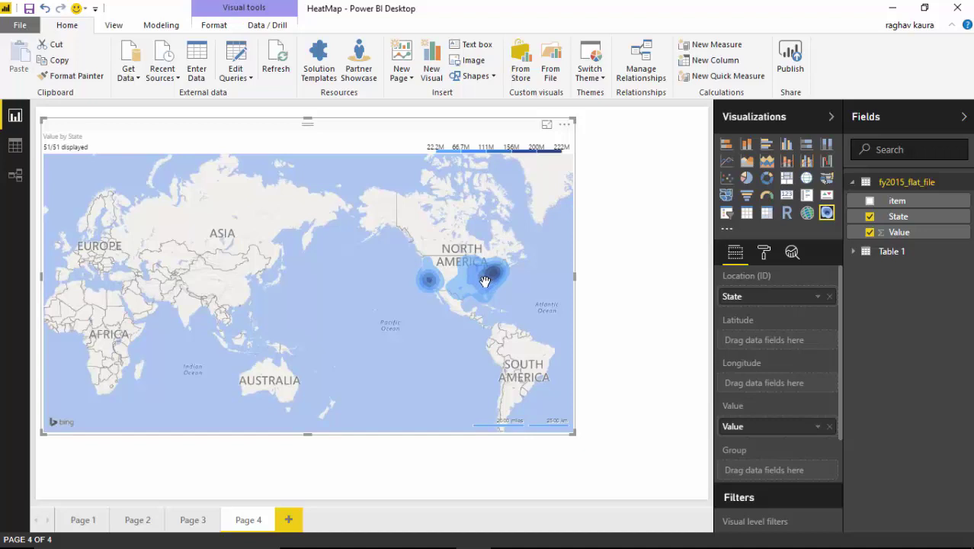
# - Pan and zoom the Value by State map onto the United States, then zoom out slightly
pyautogui.moveTo(485, 281); pyautogui.dragTo(368, 308)
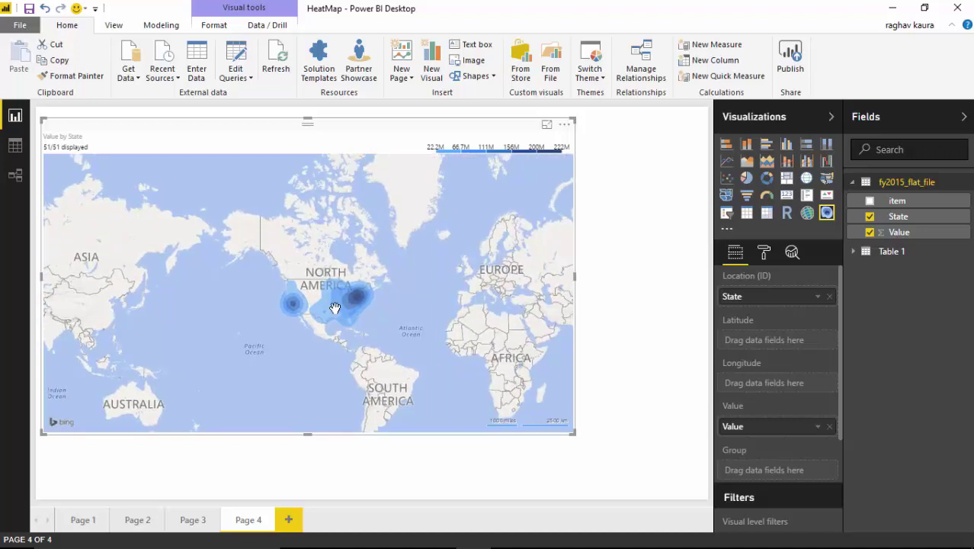
pyautogui.scroll(3, 335, 308)
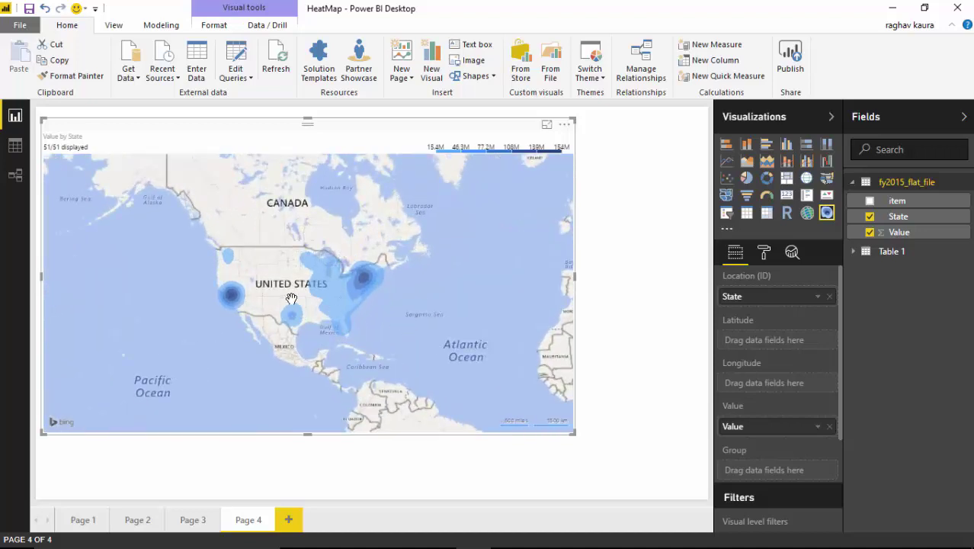
pyautogui.scroll(1, 291, 299)
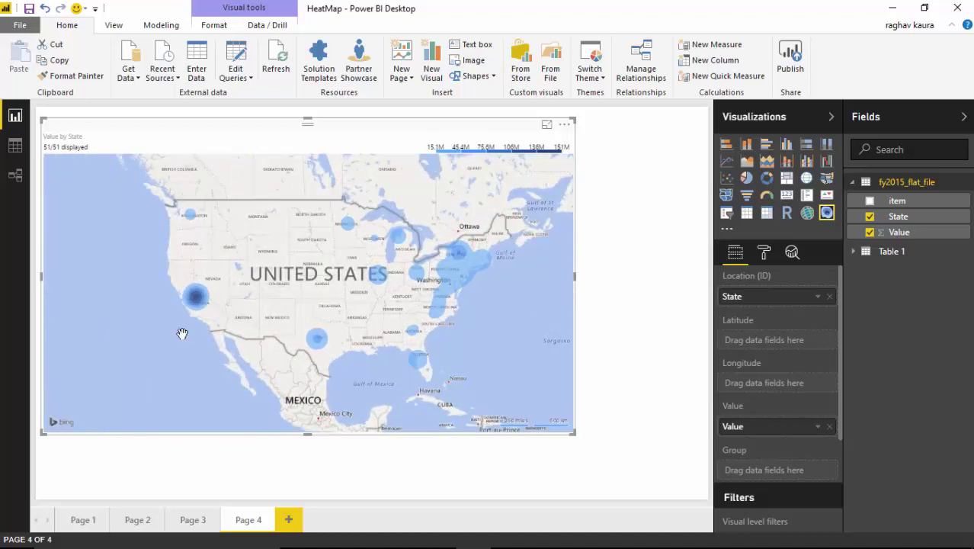
pyautogui.moveTo(338, 311); pyautogui.dragTo(388, 327)
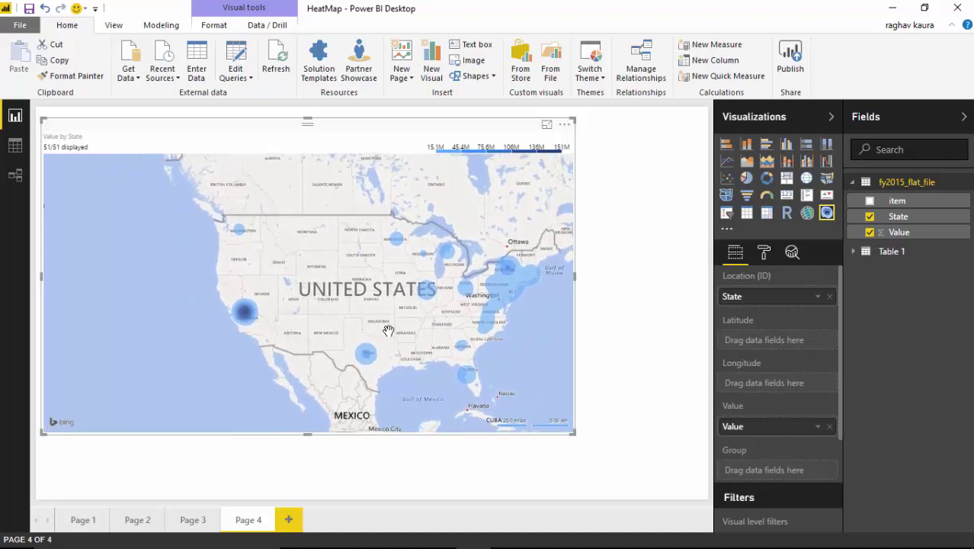
pyautogui.scroll(-3, 390, 289)
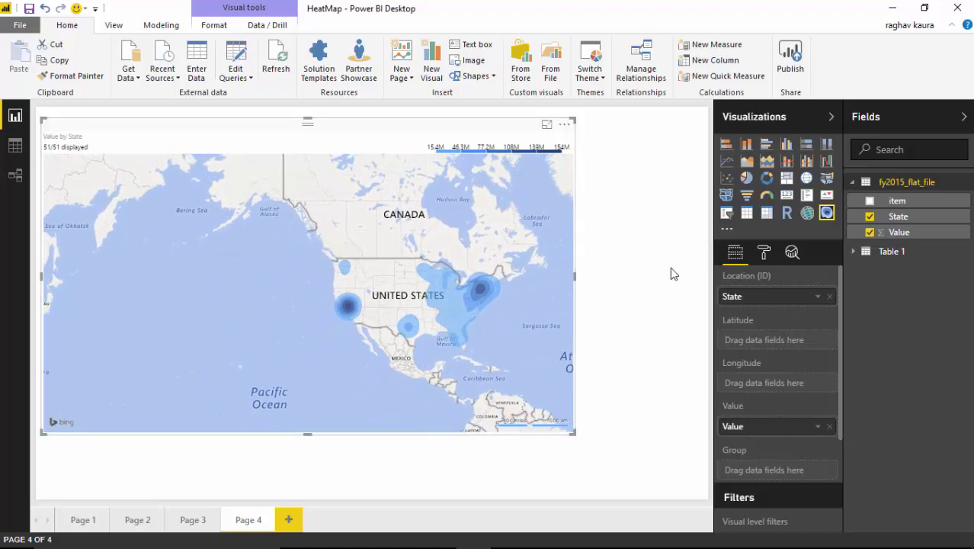
# - Set the Value by State map's Renderer type to Heat, then deselect the visual
pyautogui.click(764, 254)
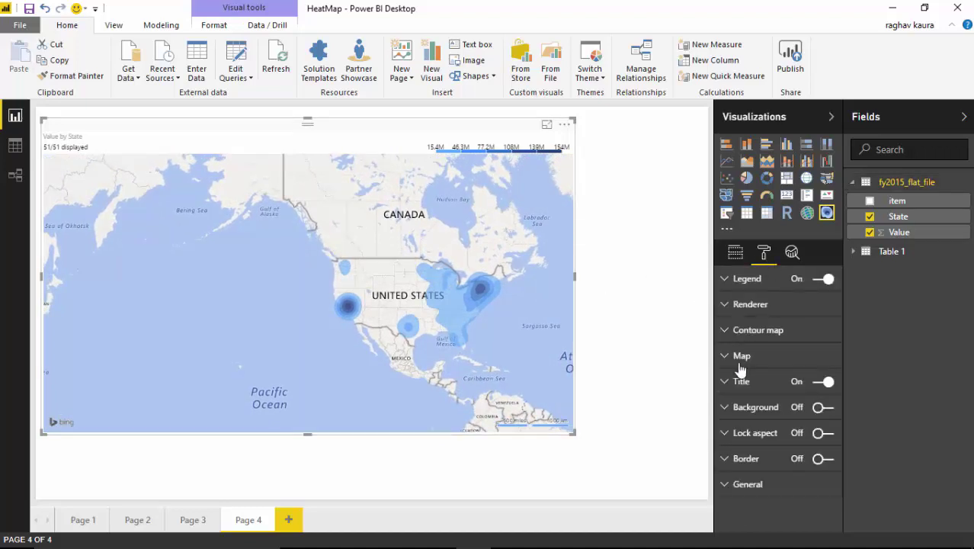
pyautogui.click(746, 301)
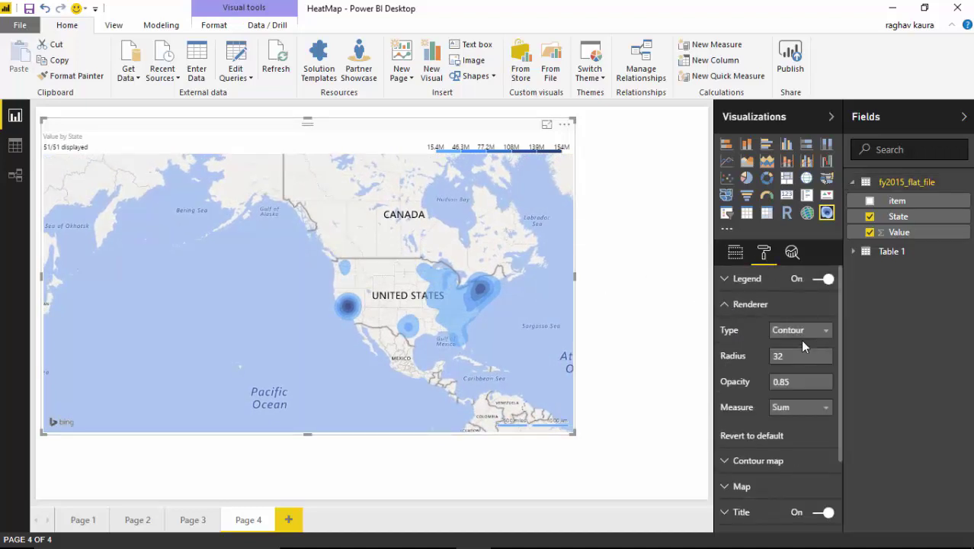
pyautogui.click(819, 332)
pyautogui.click(790, 364)
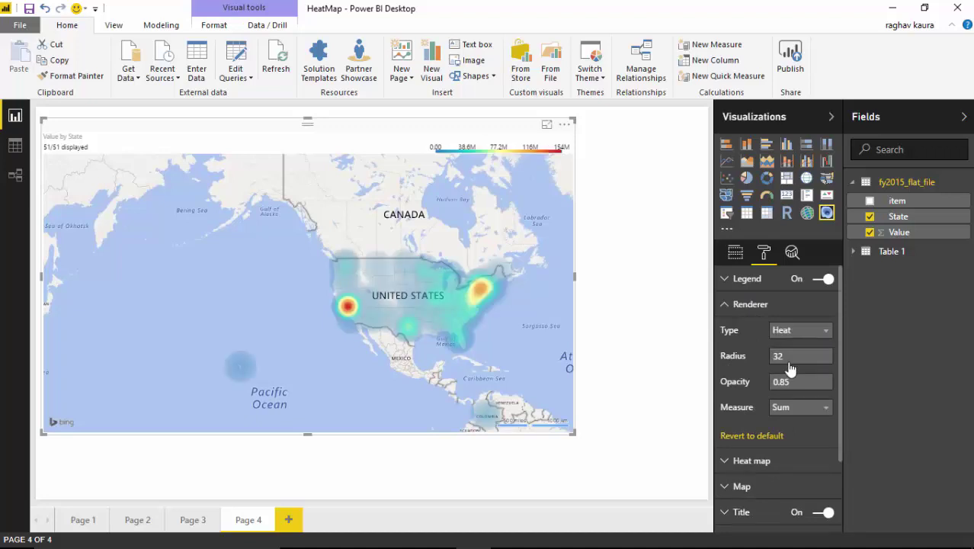
pyautogui.click(821, 334)
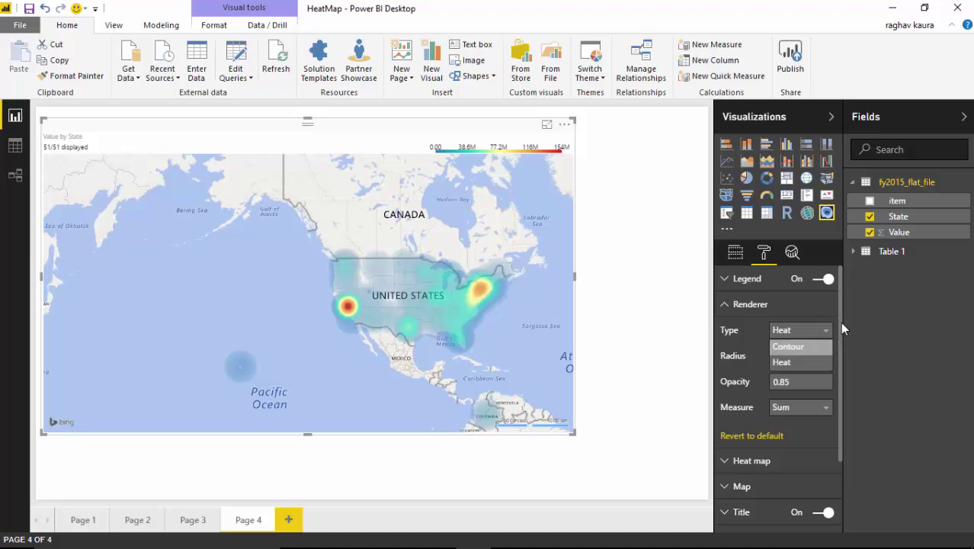
pyautogui.click(638, 373)
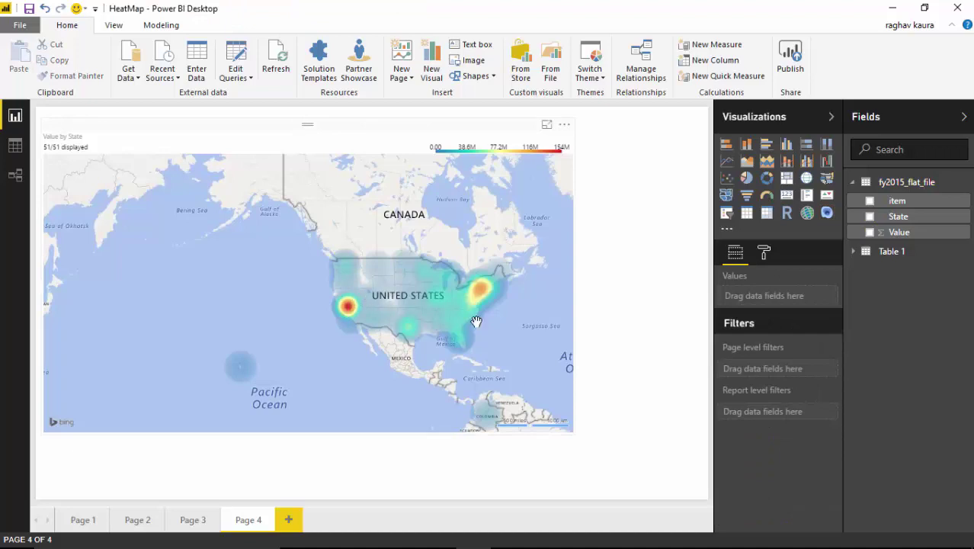
# - Zoom into the US around California, then pan across central, eastern and back to western states
pyautogui.doubleClick(363, 317)
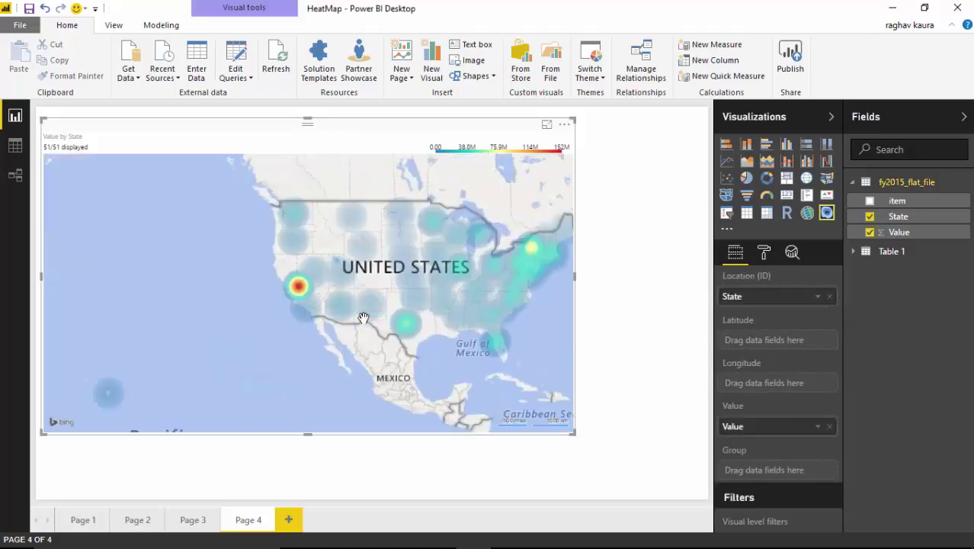
pyautogui.doubleClick(296, 295)
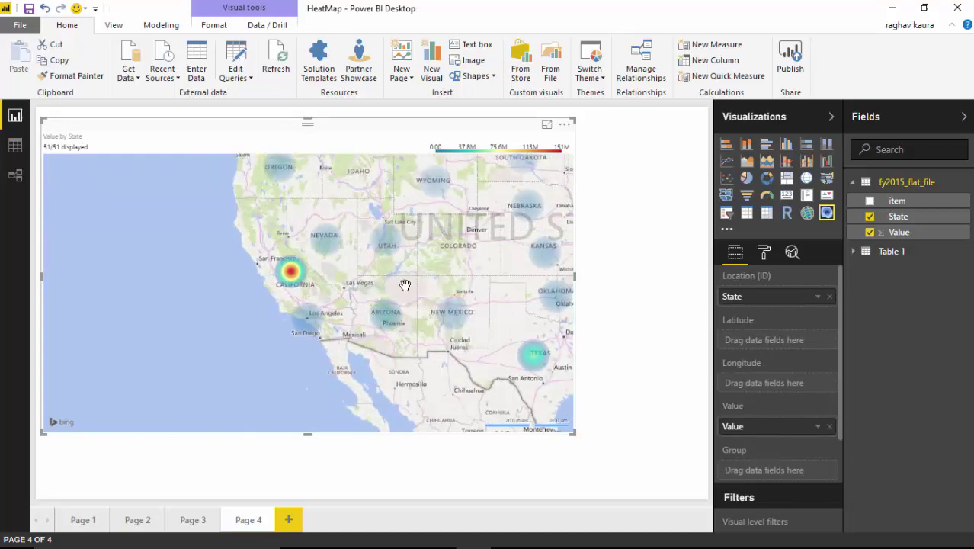
pyautogui.moveTo(404, 285); pyautogui.dragTo(282, 323)
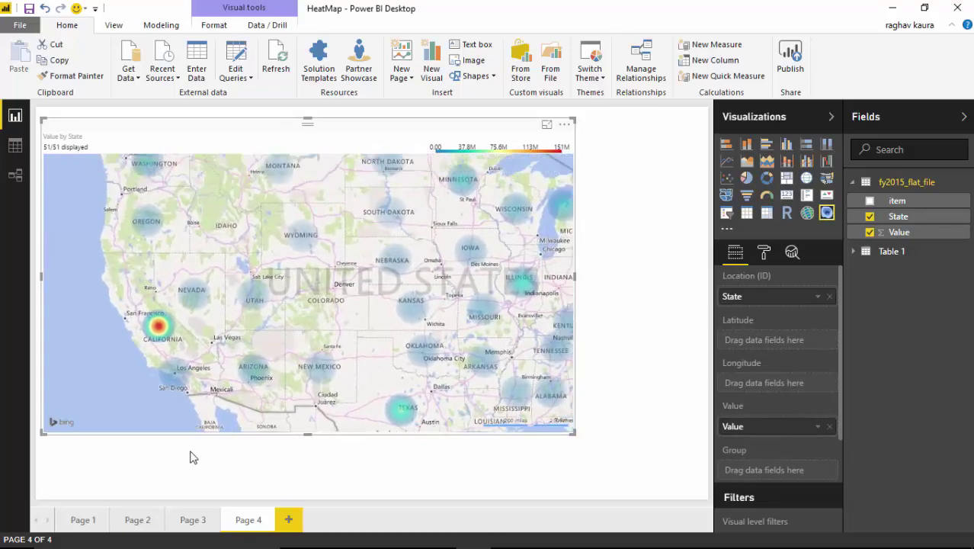
pyautogui.moveTo(227, 291); pyautogui.dragTo(171, 306)
pyautogui.moveTo(219, 359); pyautogui.dragTo(45, 320)
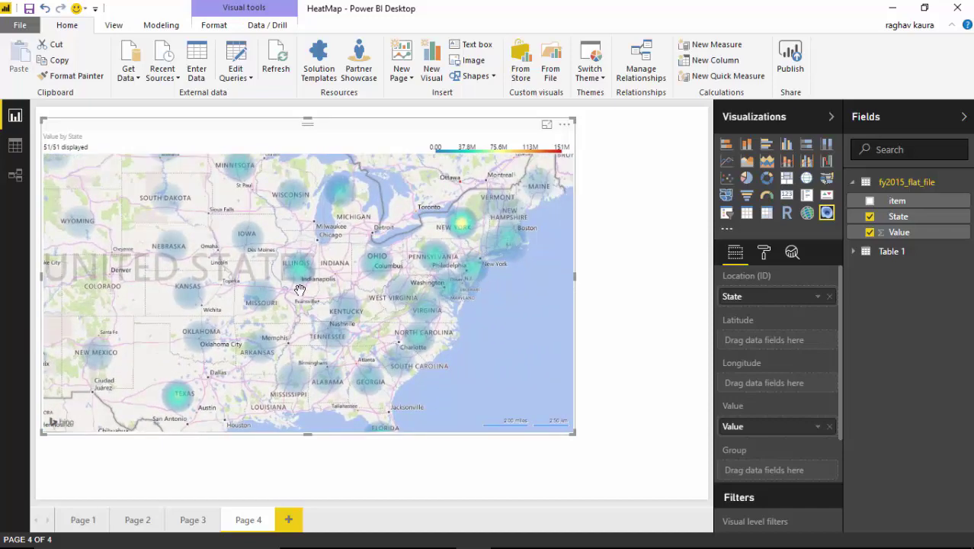
pyautogui.moveTo(402, 348); pyautogui.dragTo(458, 239)
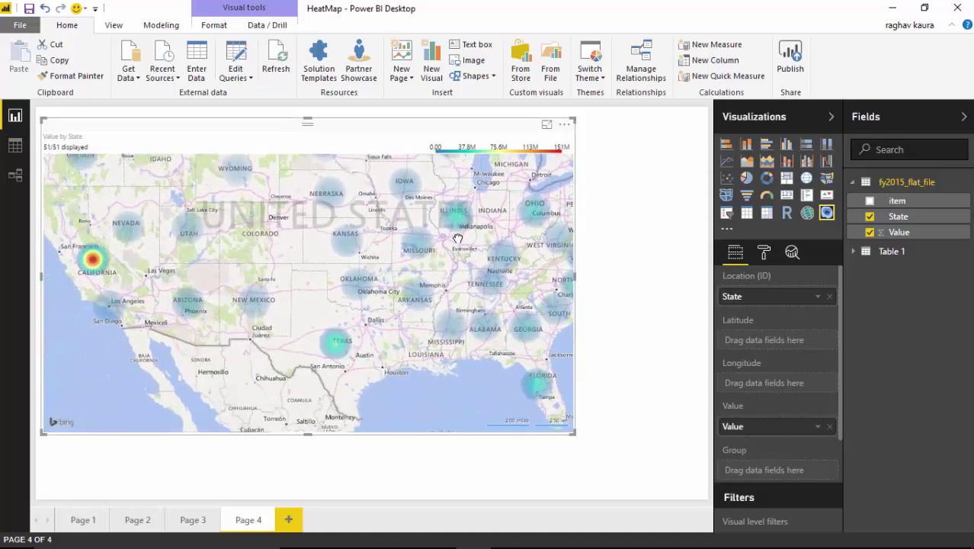